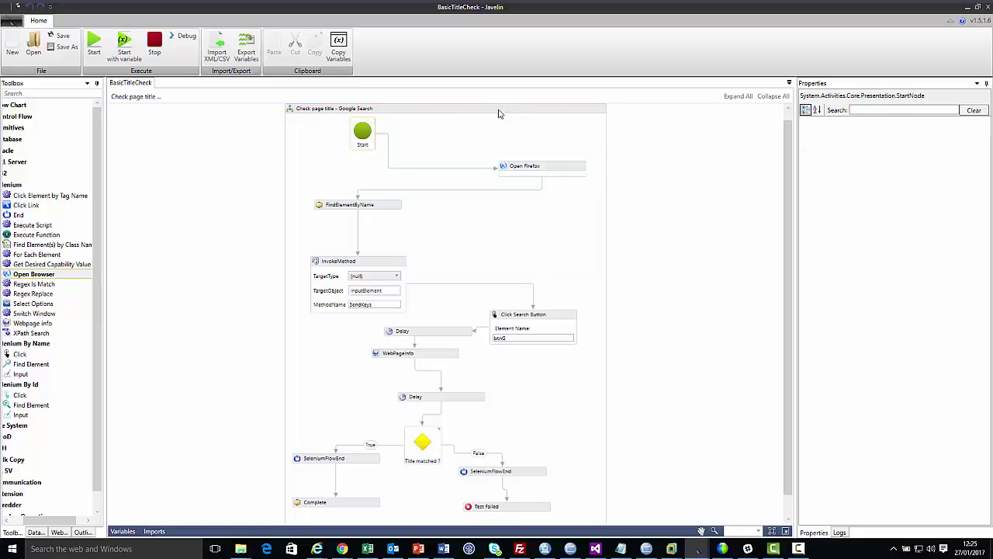
# Step: Inspect the Open Firefox activity's properties and view its full URL expression without changing it
pyautogui.click(543, 163)
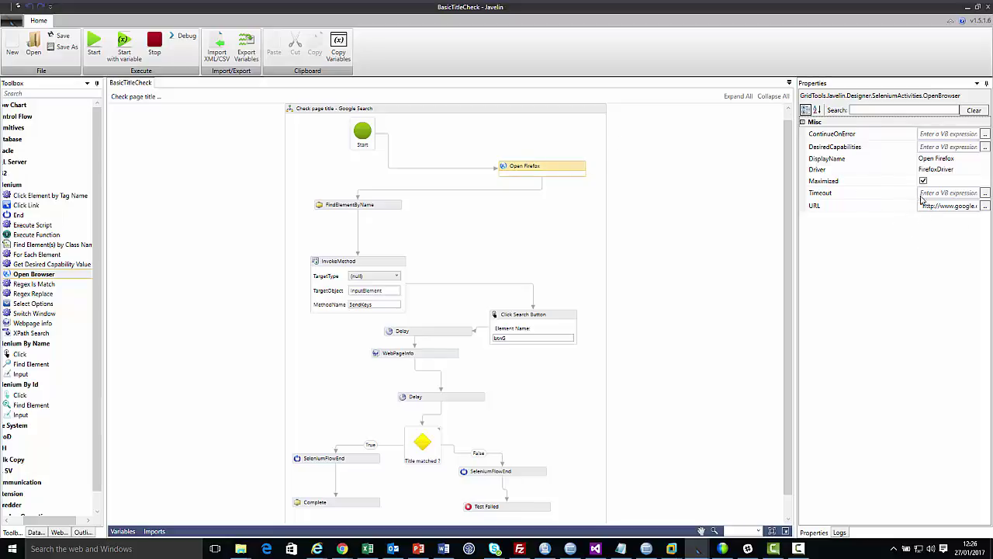
pyautogui.click(985, 206)
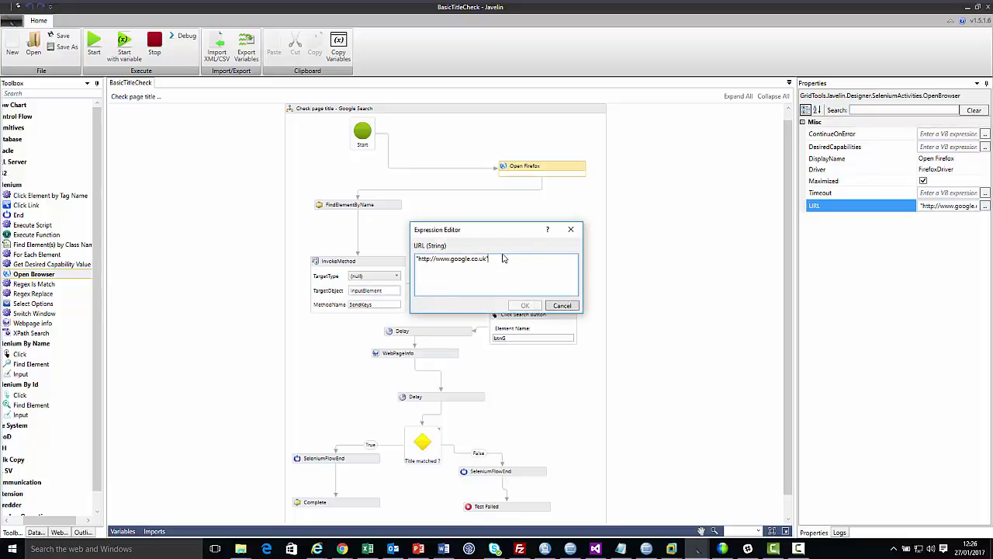
pyautogui.click(562, 305)
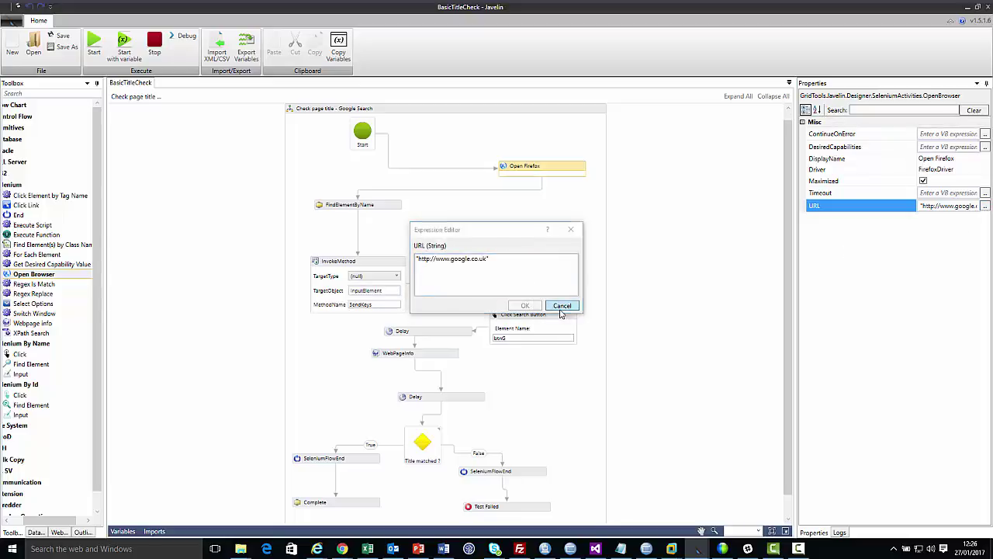
# Step: Examine the FindElementByName activity's ControlName and OutElement properties, and show the workflow's variables for reference
pyautogui.click(392, 208)
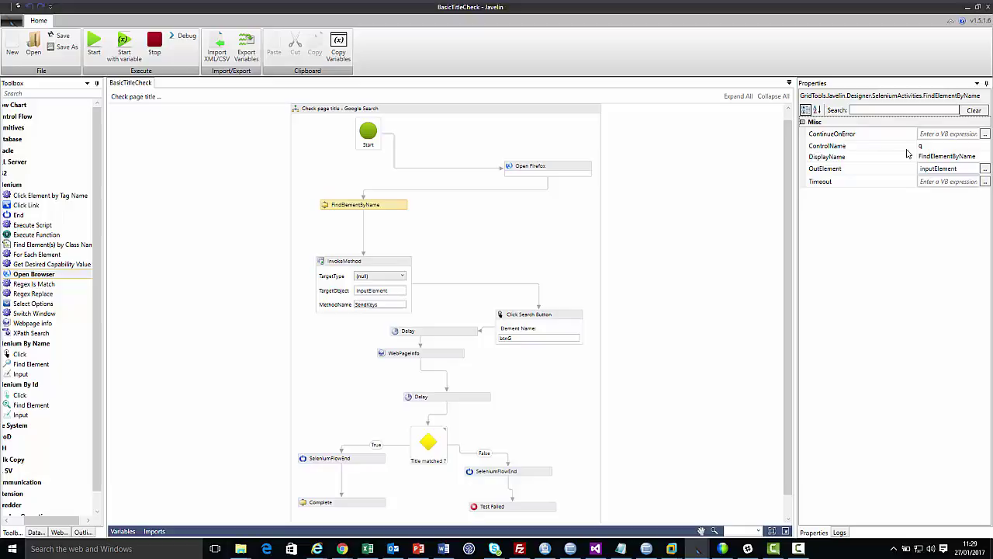
pyautogui.click(929, 144)
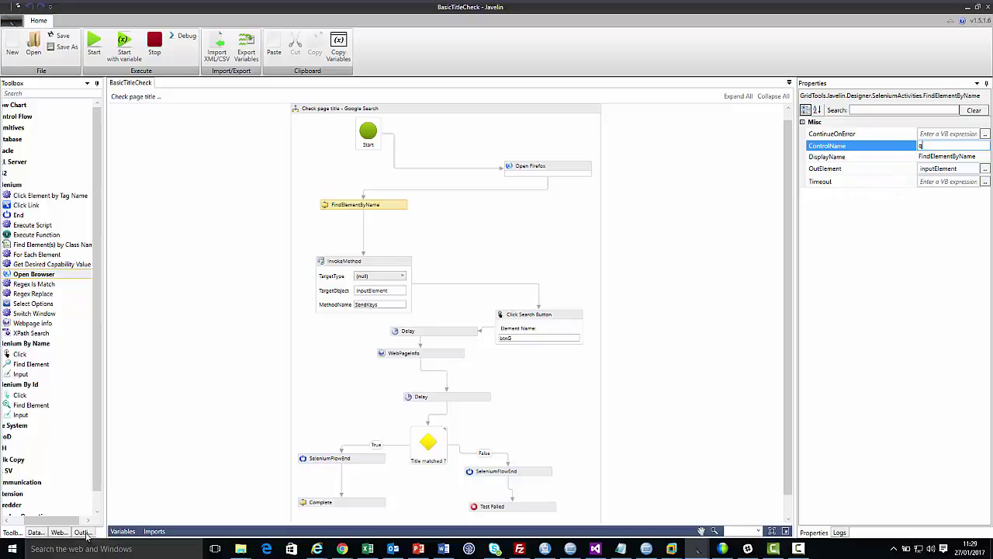
pyautogui.click(123, 531)
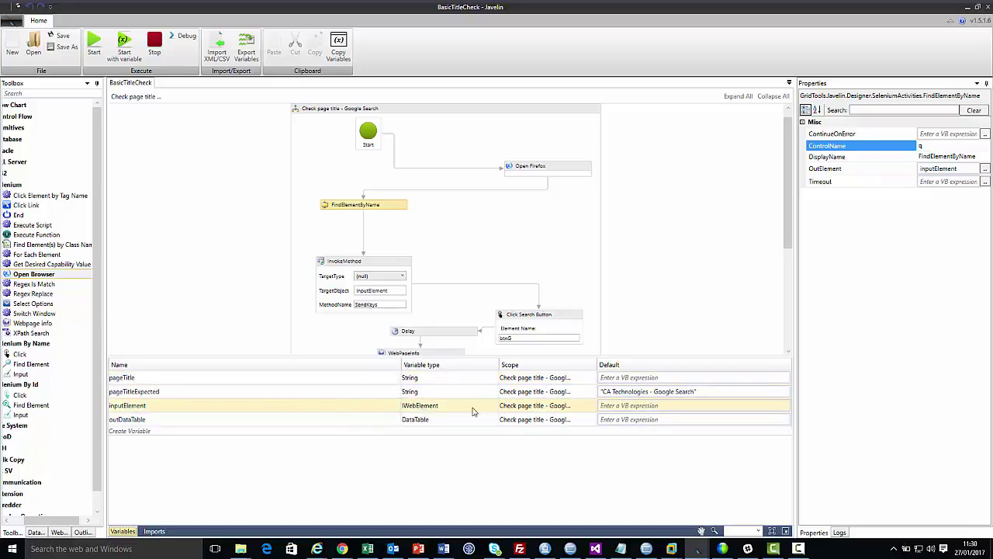
pyautogui.click(861, 168)
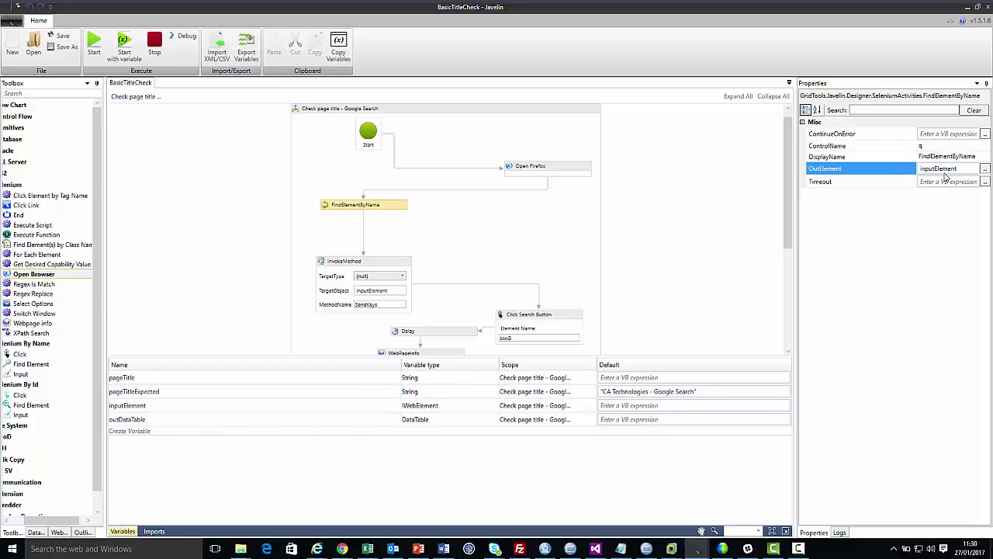
# Step: Examine the InvokeMethod activity's target object, method name and parameters, and locate its source activity among the Primitives
pyautogui.scroll(-1, 576, 219)
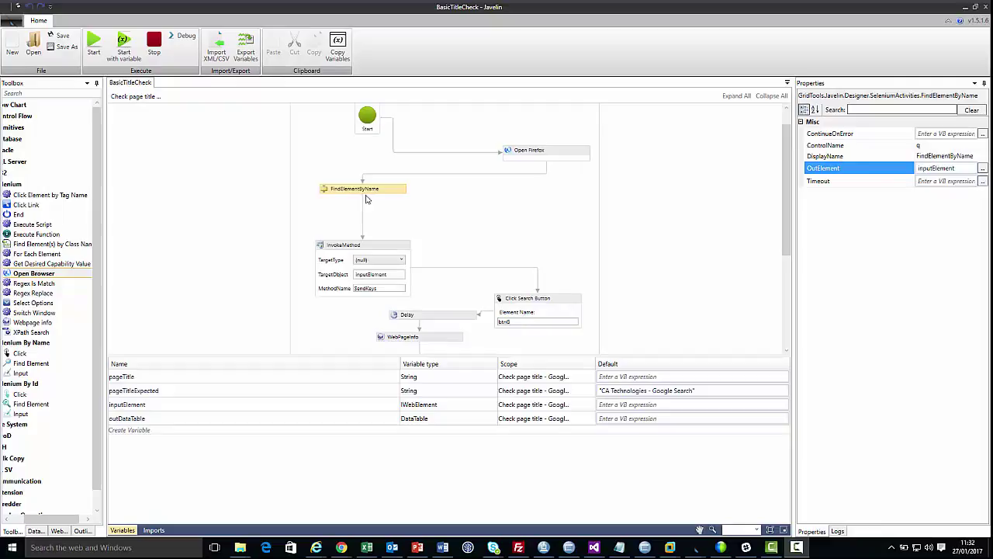
pyautogui.click(390, 248)
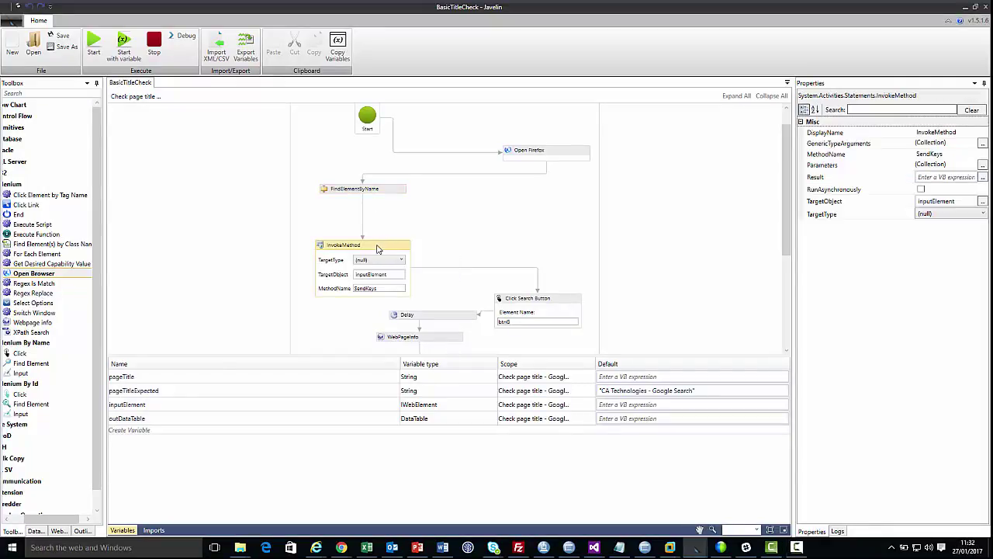
pyautogui.moveTo(55, 521); pyautogui.dragTo(37, 522)
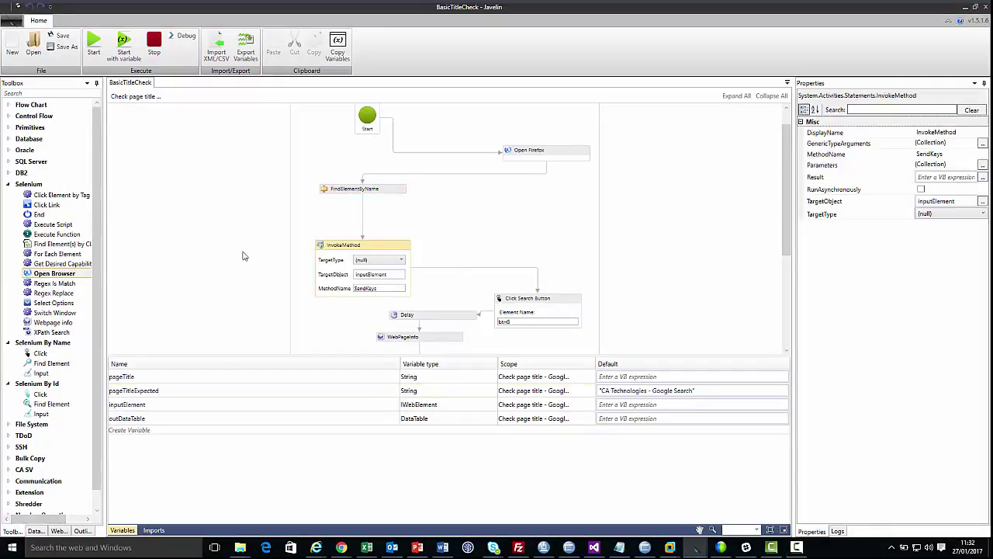
pyautogui.click(12, 128)
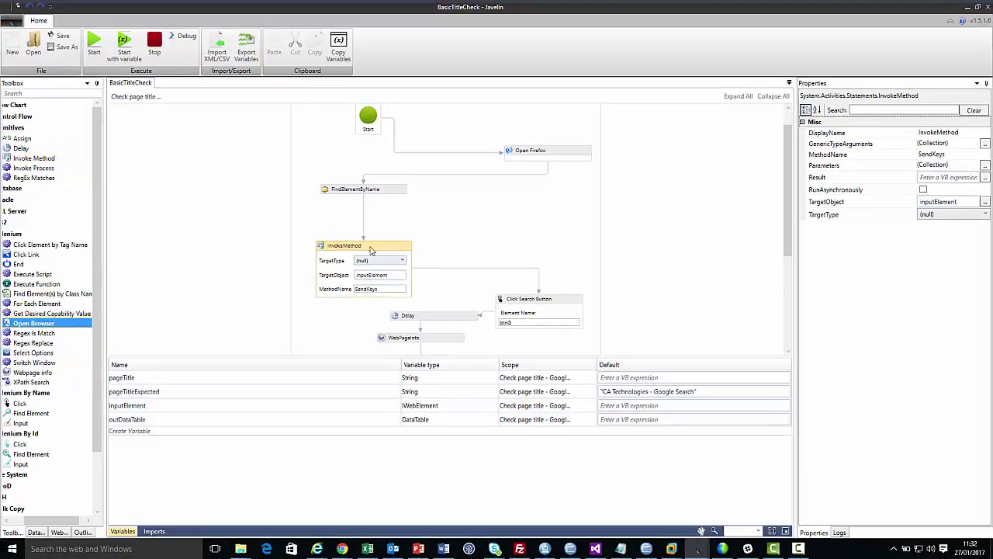
pyautogui.click(390, 277)
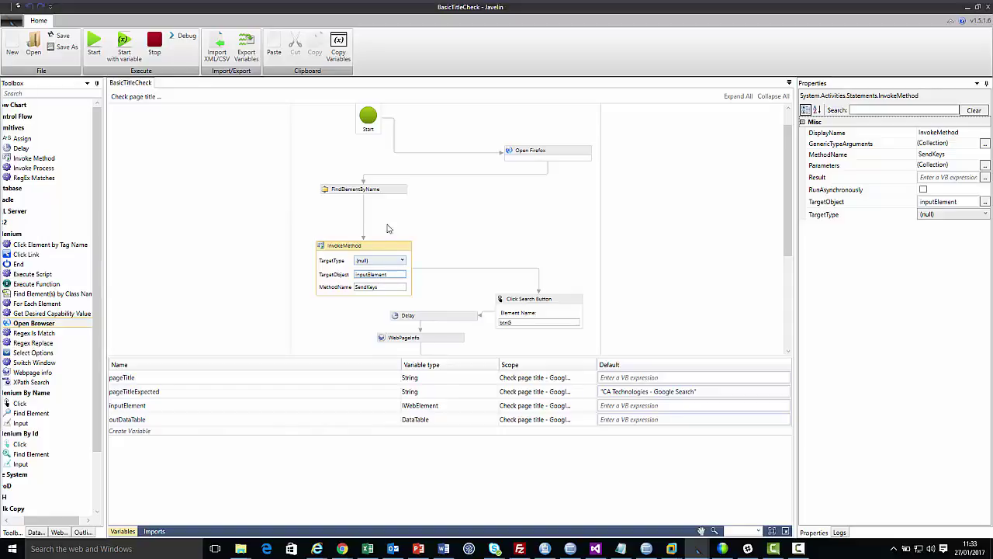
pyautogui.click(401, 199)
pyautogui.click(399, 189)
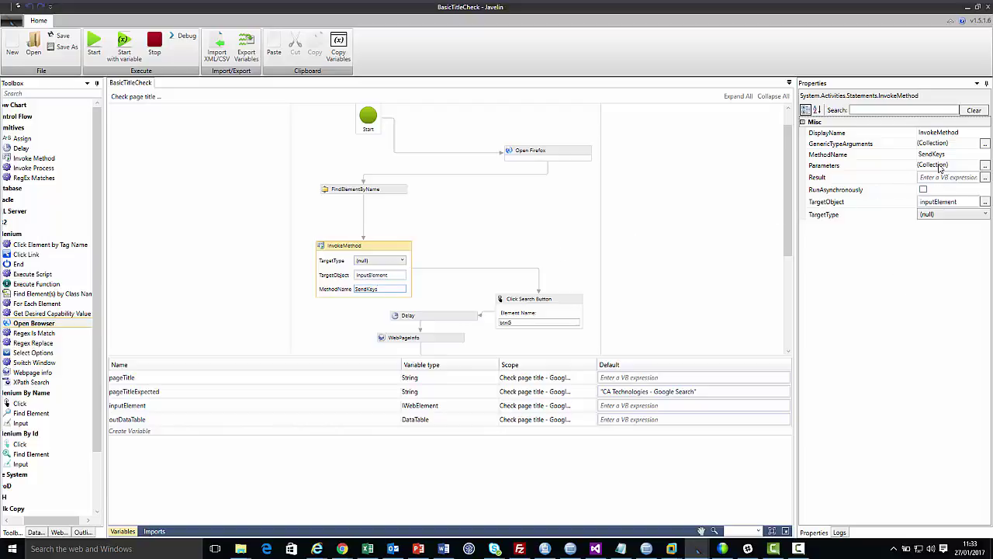
pyautogui.click(984, 166)
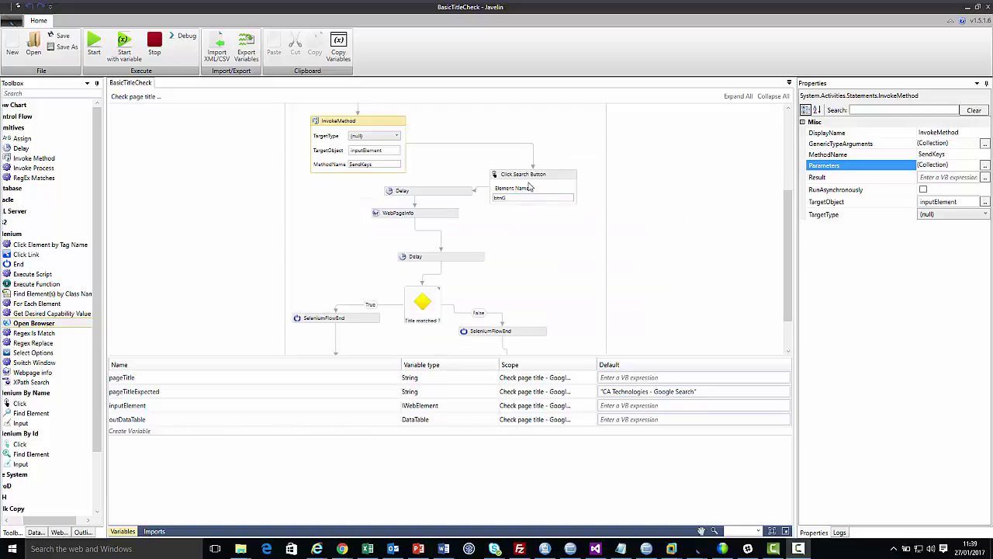
# Step: Inspect the Click Search Button activity's element name and locate the Selenium By Name activity it is based on
pyautogui.click(535, 186)
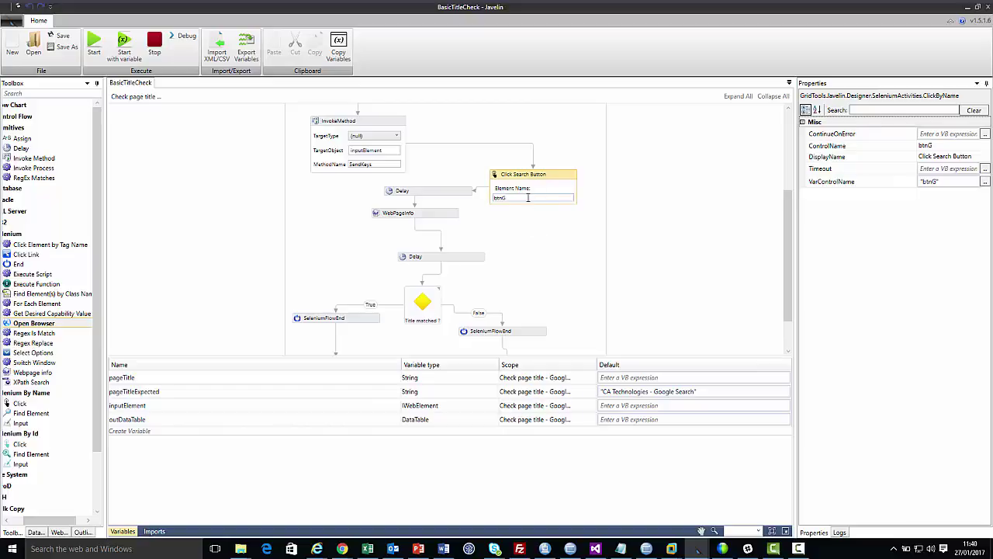
pyautogui.click(26, 405)
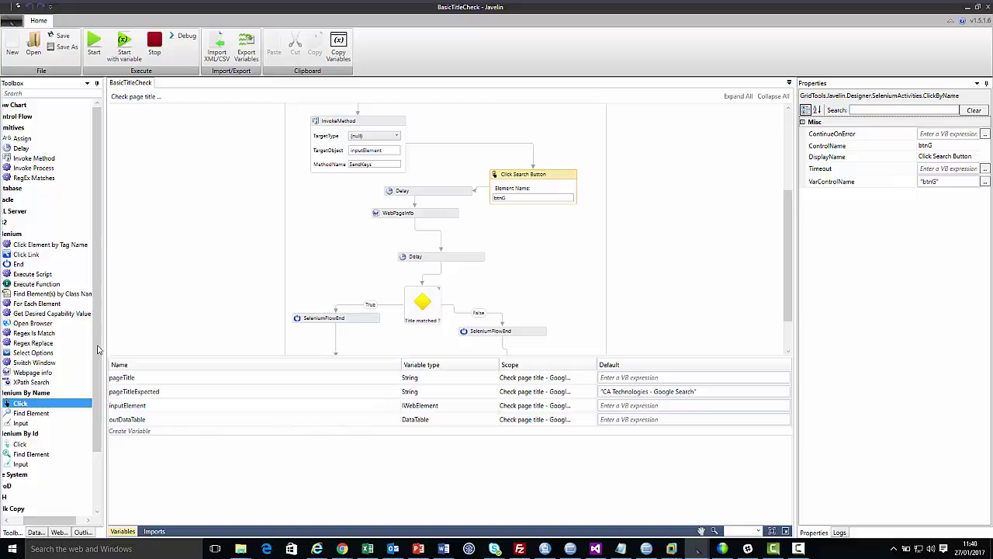
pyautogui.click(535, 196)
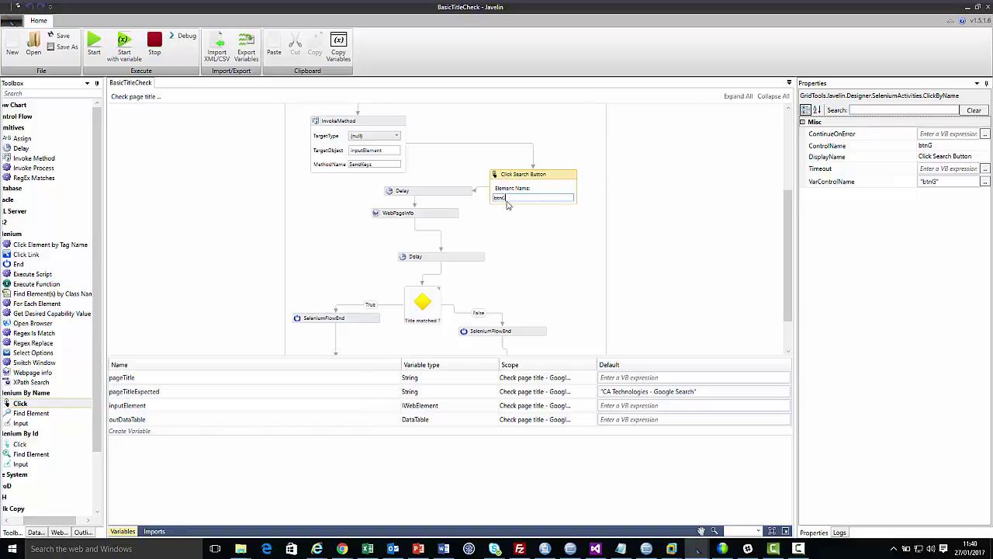
pyautogui.doubleClick(499, 199)
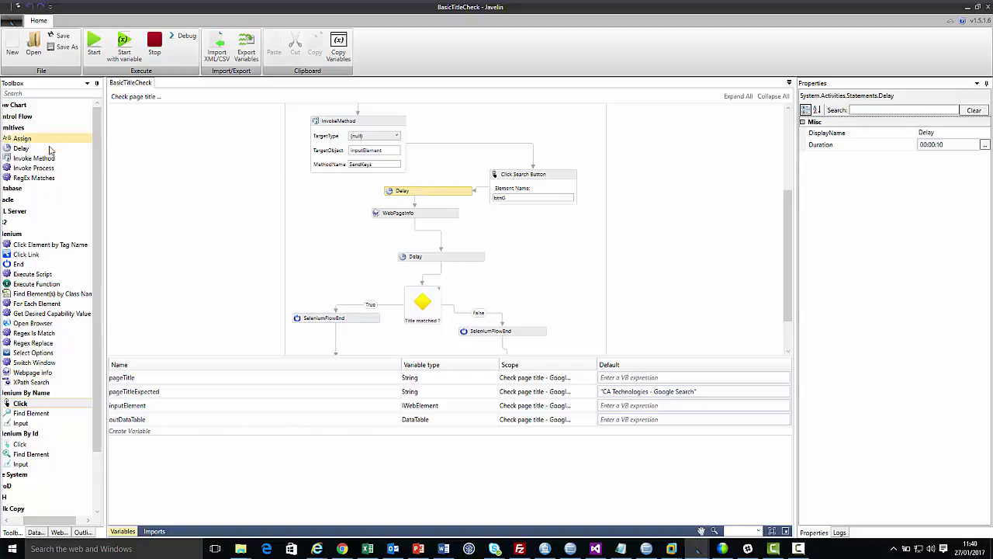
# Step: Examine the WebPageInfo activity's Title output property and locate the matching Webpage info activity under Selenium
pyautogui.click(426, 220)
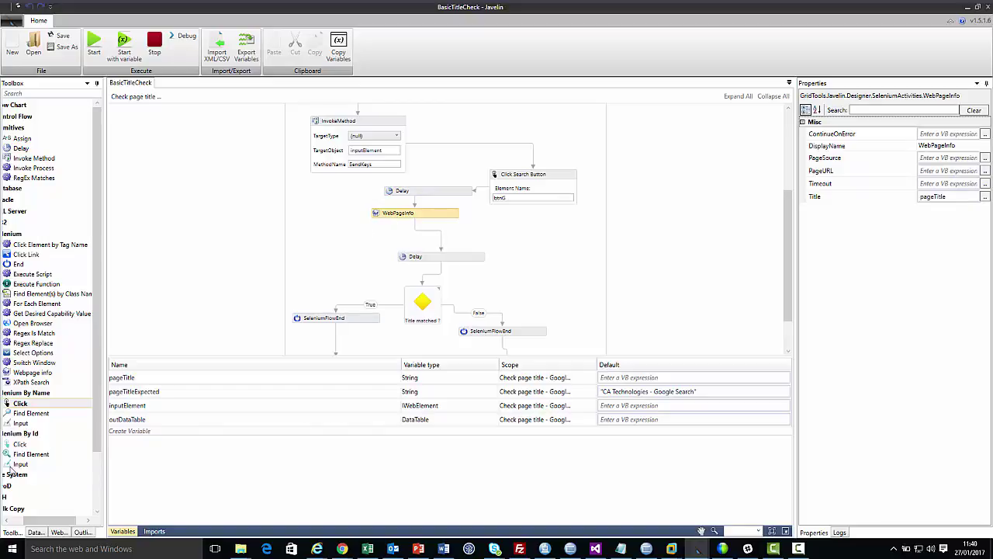
pyautogui.click(32, 373)
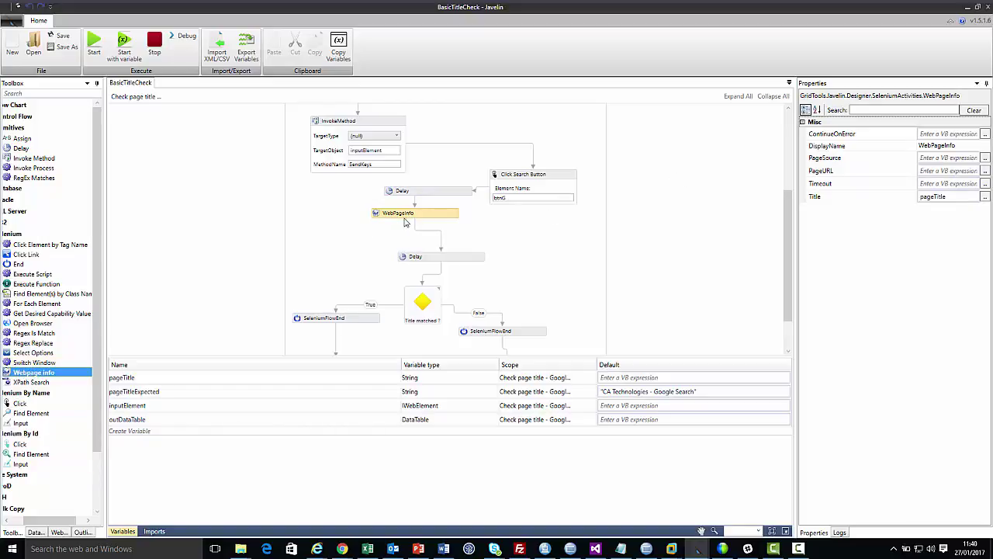
pyautogui.click(437, 218)
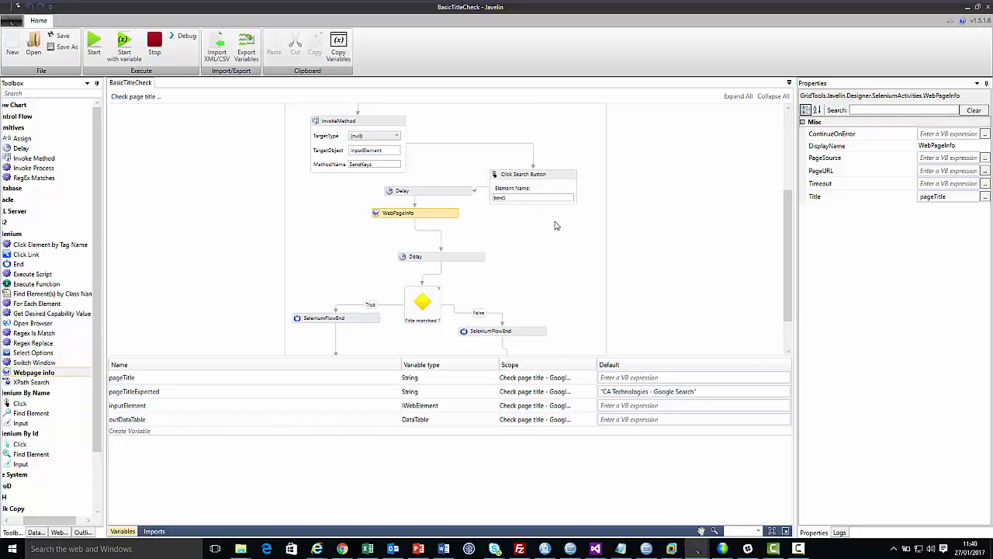
pyautogui.click(948, 198)
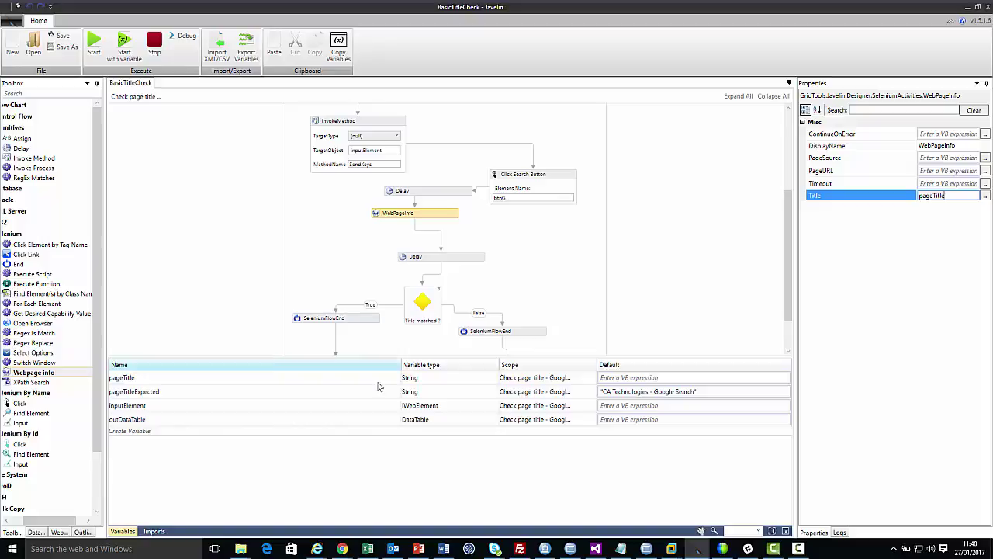
pyautogui.press('Return')
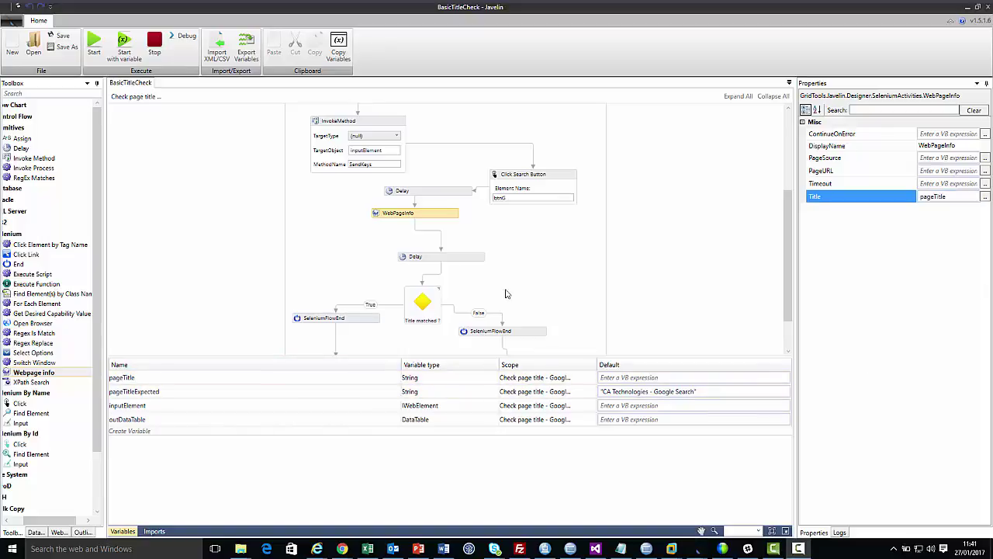
# Step: Review the second Delay and the title-match decision's condition expression, cancel without changes, and recheck the WebPageInfo activity supplying the title
pyautogui.click(435, 257)
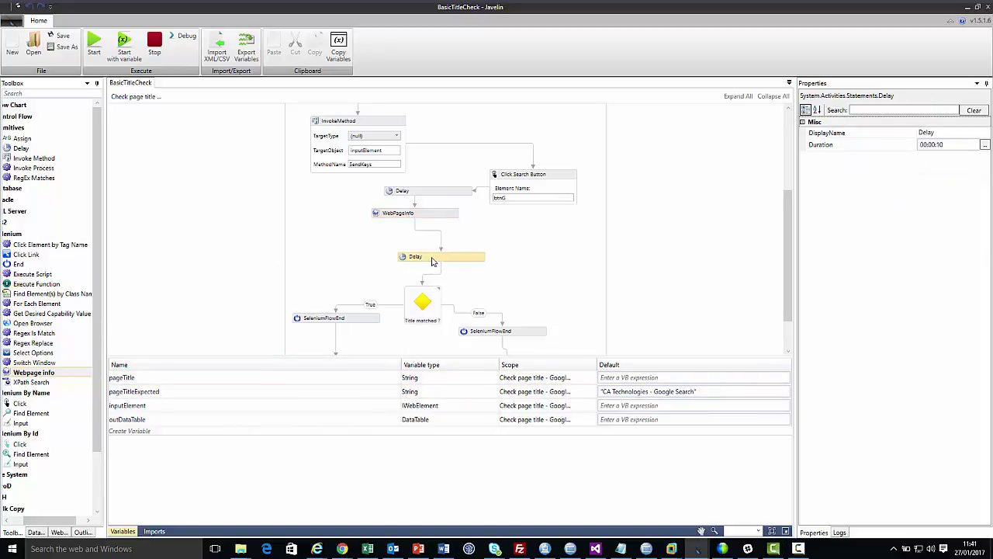
pyautogui.click(426, 302)
pyautogui.scroll(1, 315, 246)
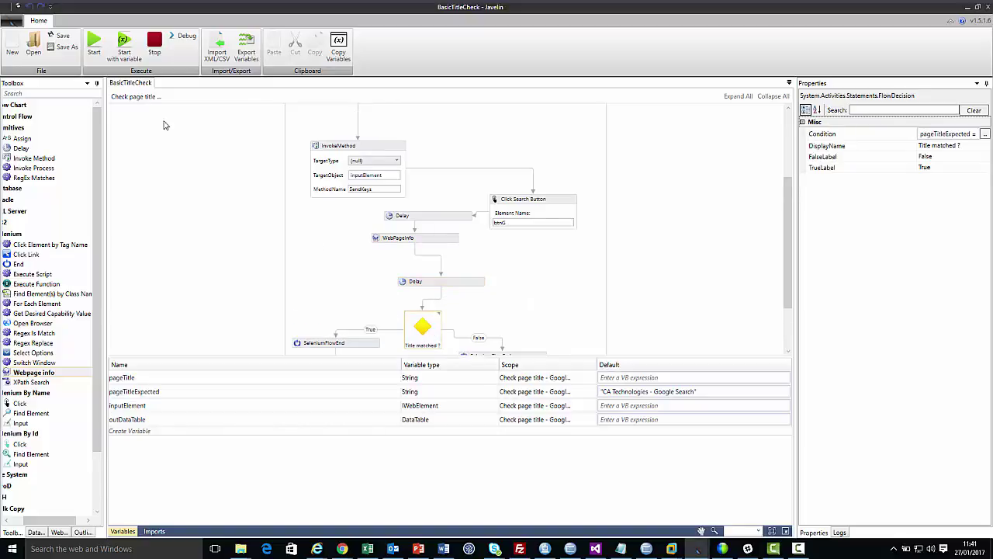
pyautogui.click(19, 116)
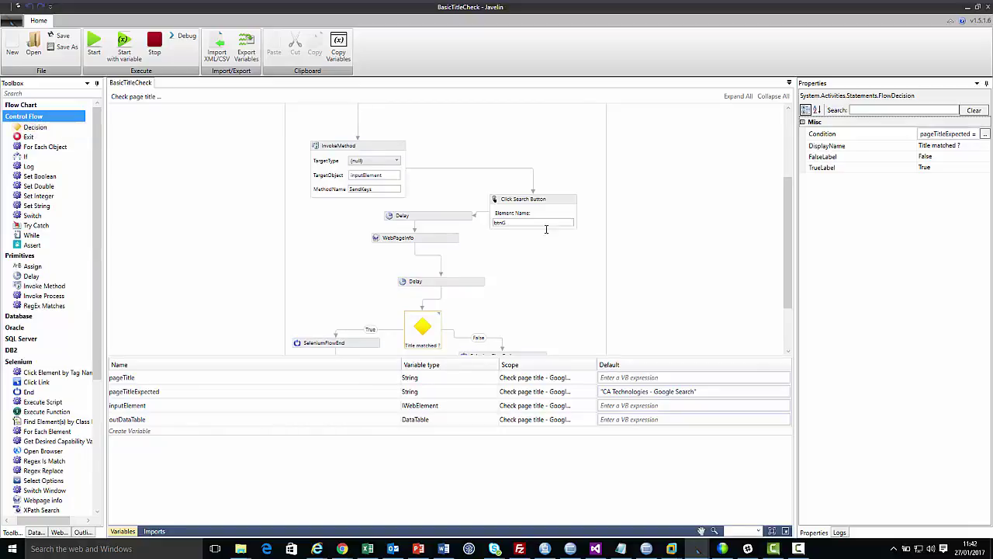
pyautogui.scroll(-1, 426, 303)
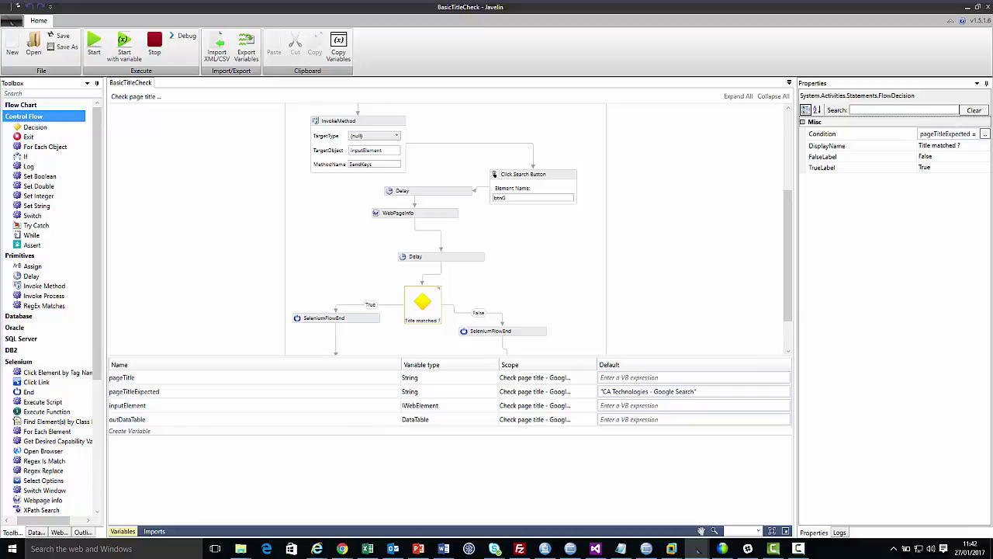
pyautogui.click(983, 133)
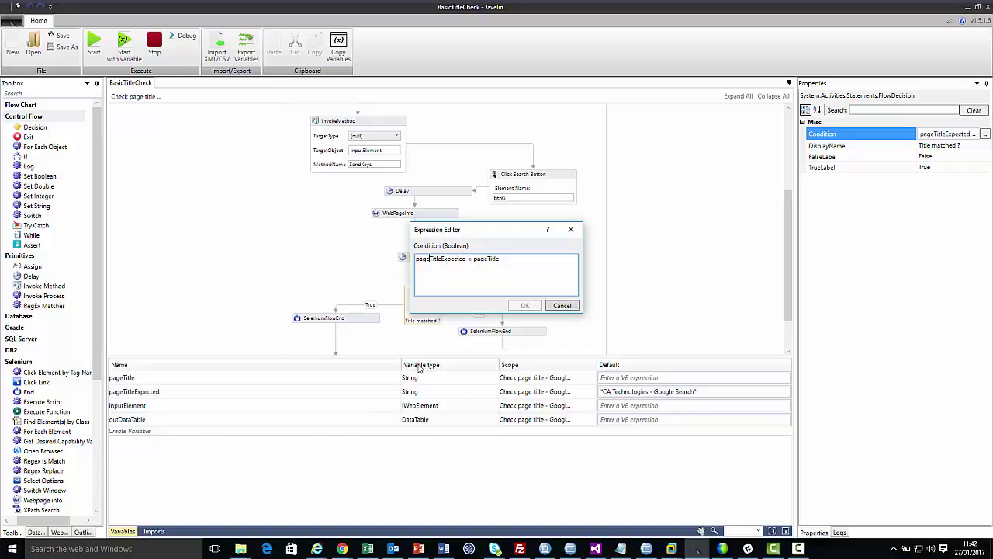
pyautogui.click(146, 395)
pyautogui.click(554, 306)
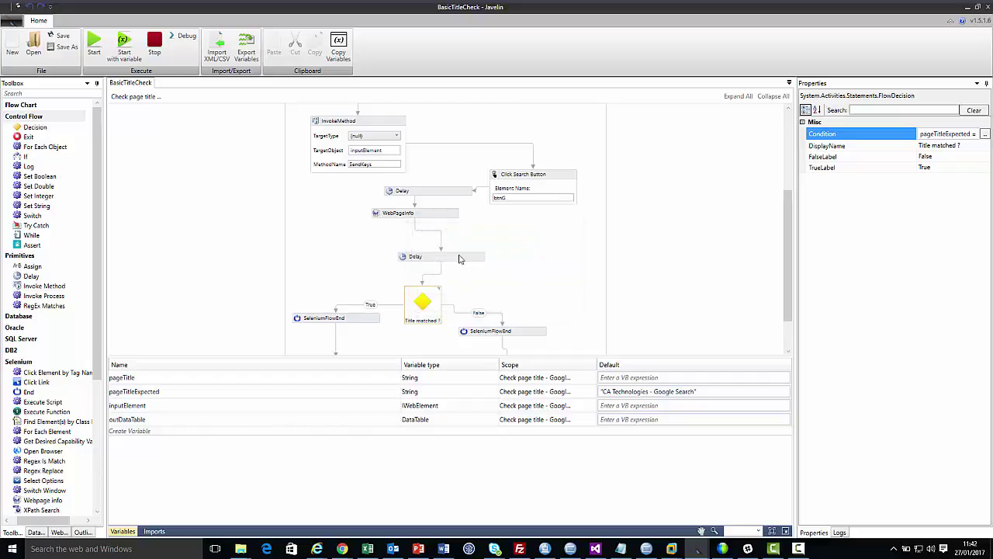
pyautogui.click(447, 216)
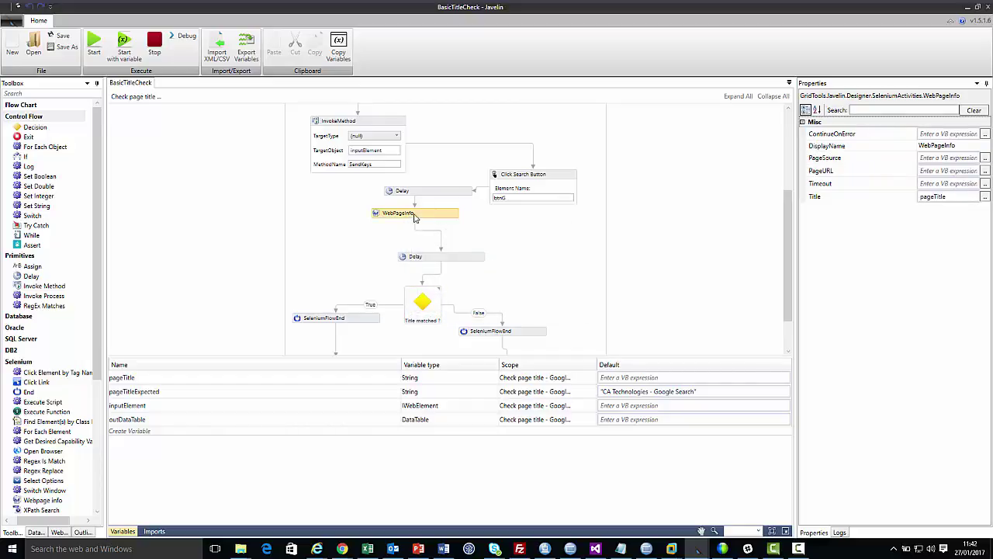
# Step: Examine the title-match decision's True branch, covering its SeleniumFlowEnd activity and the Complete log activity
pyautogui.scroll(-1, 536, 284)
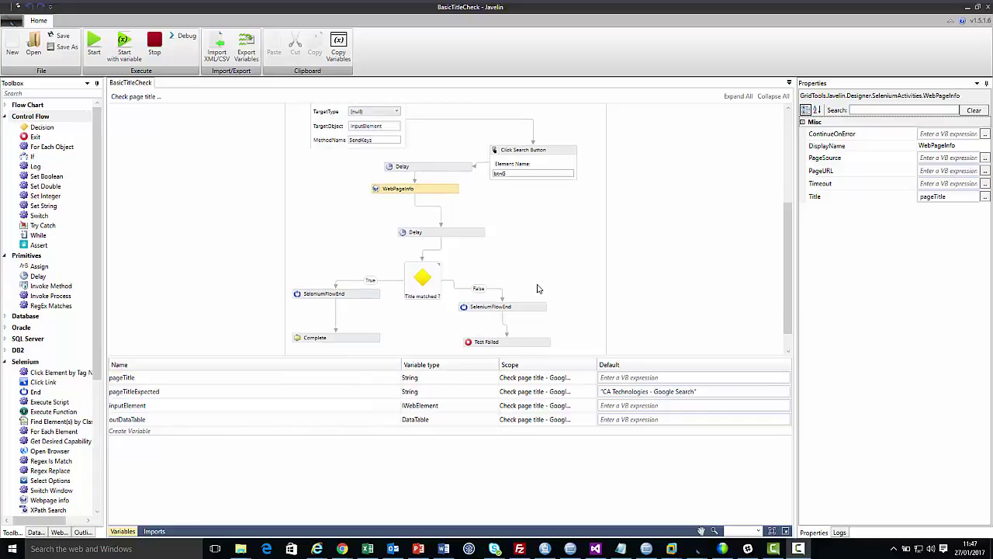
pyautogui.click(415, 280)
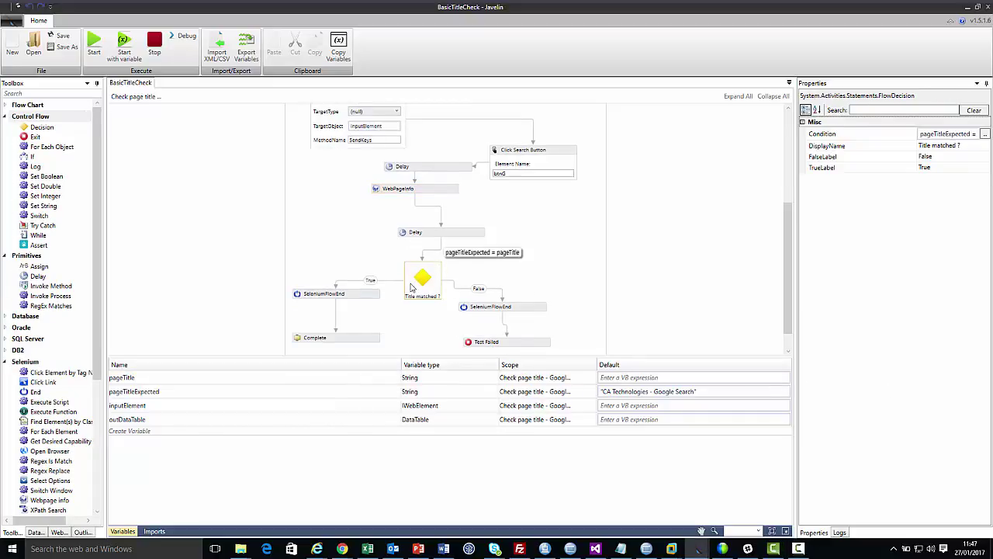
pyautogui.click(345, 295)
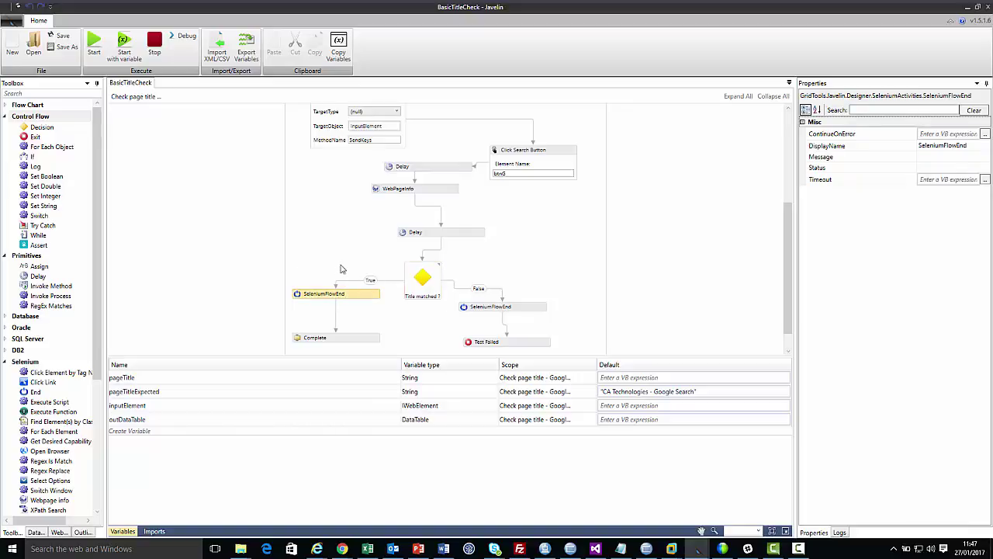
pyautogui.click(25, 392)
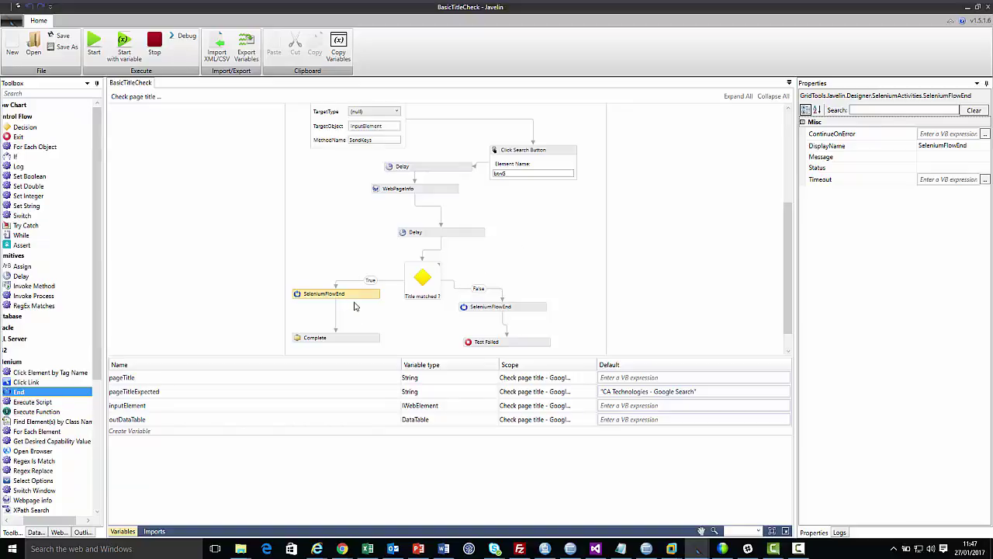
pyautogui.click(318, 342)
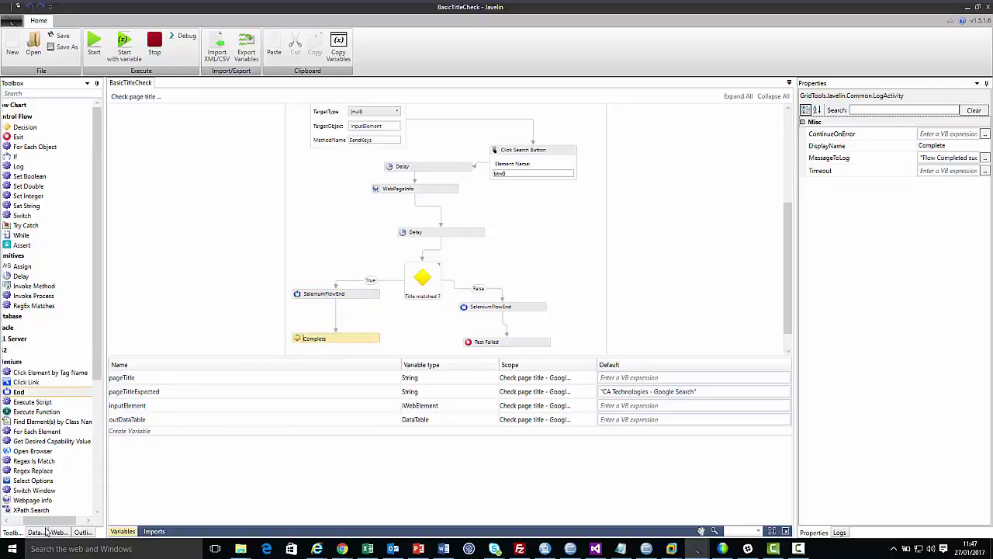
# Step: Locate the Log activity under Control Flow and match it to the workflow's Complete activity
pyautogui.moveTo(45, 524); pyautogui.dragTo(10, 523)
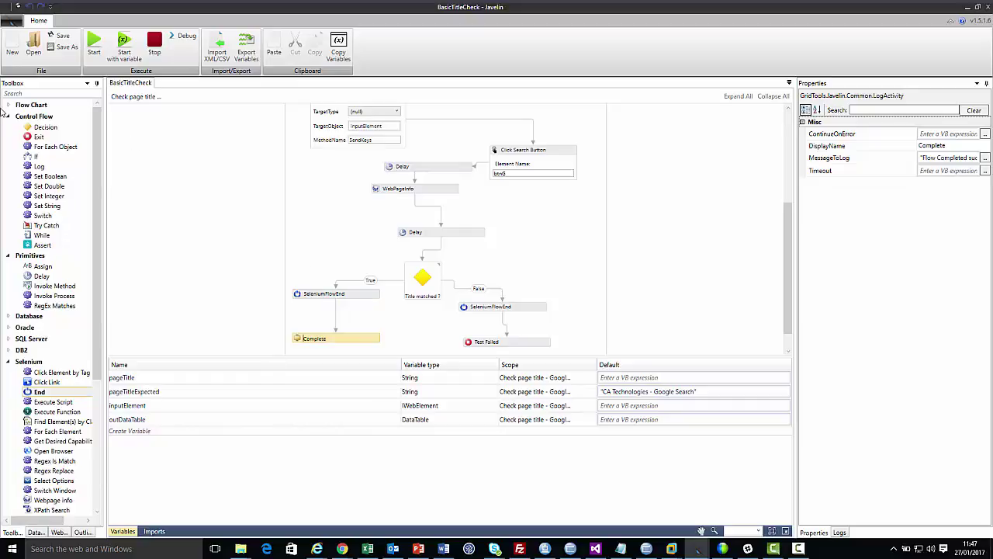
pyautogui.click(36, 166)
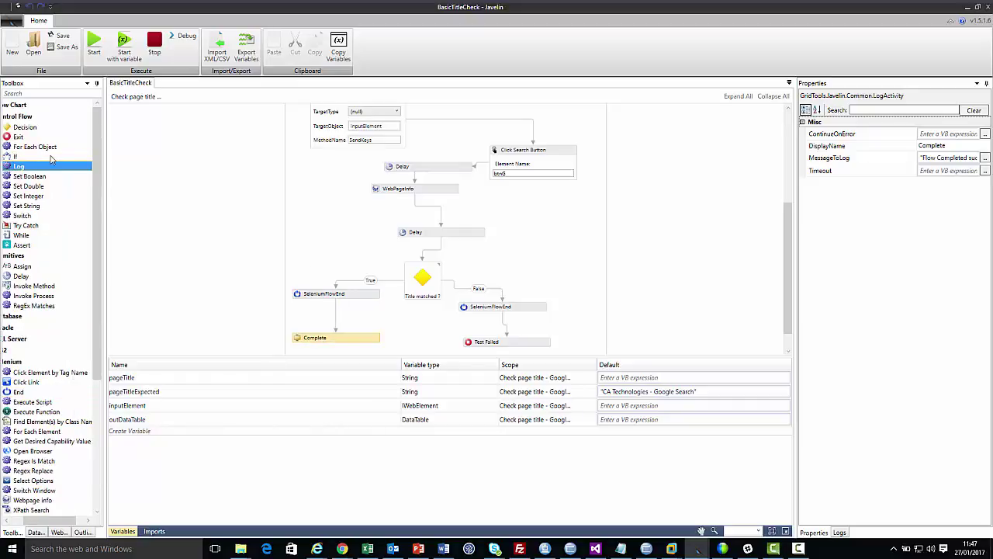
pyautogui.click(346, 340)
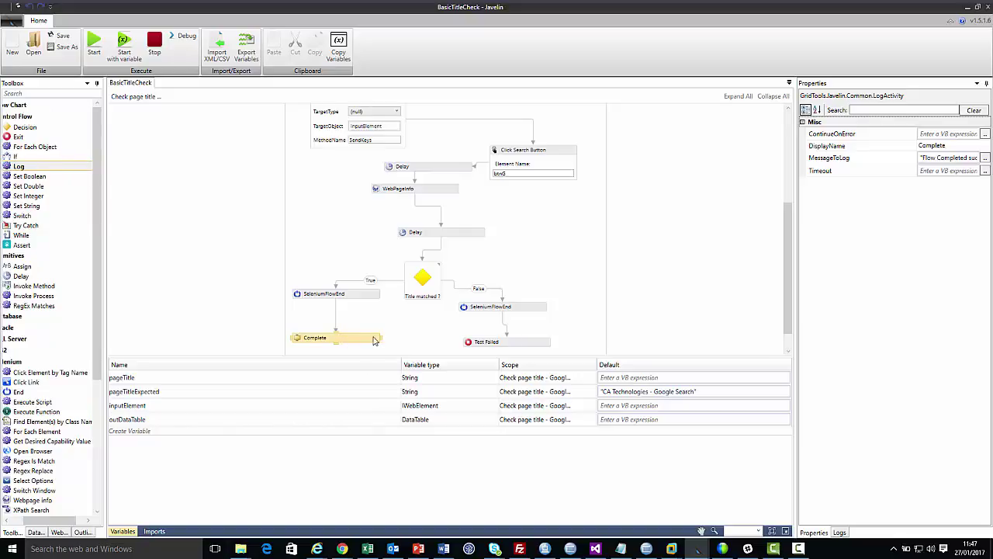
# Step: Review the previous run's logs and the Complete activity's MessageToLog expression, closing the expression without changes
pyautogui.click(839, 531)
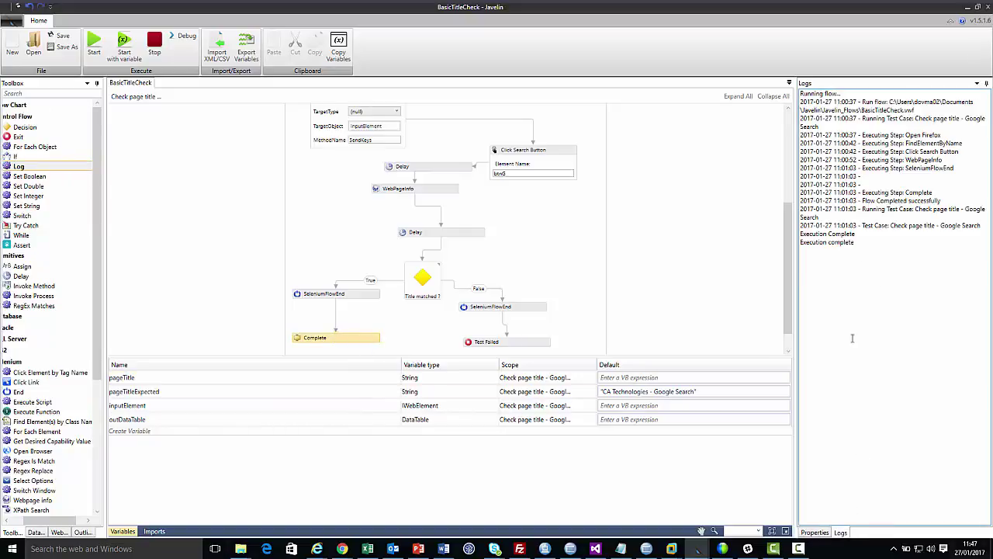
pyautogui.click(813, 532)
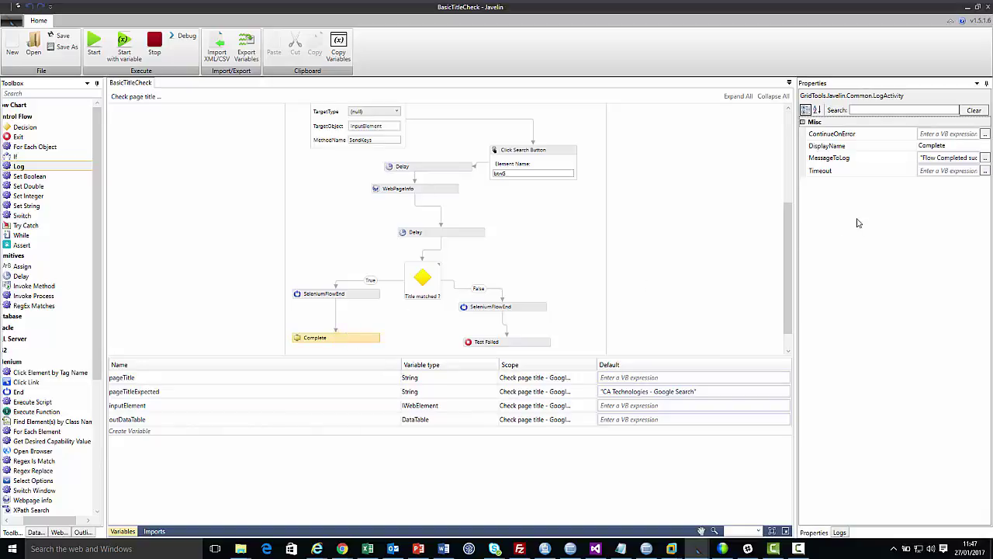
pyautogui.click(984, 158)
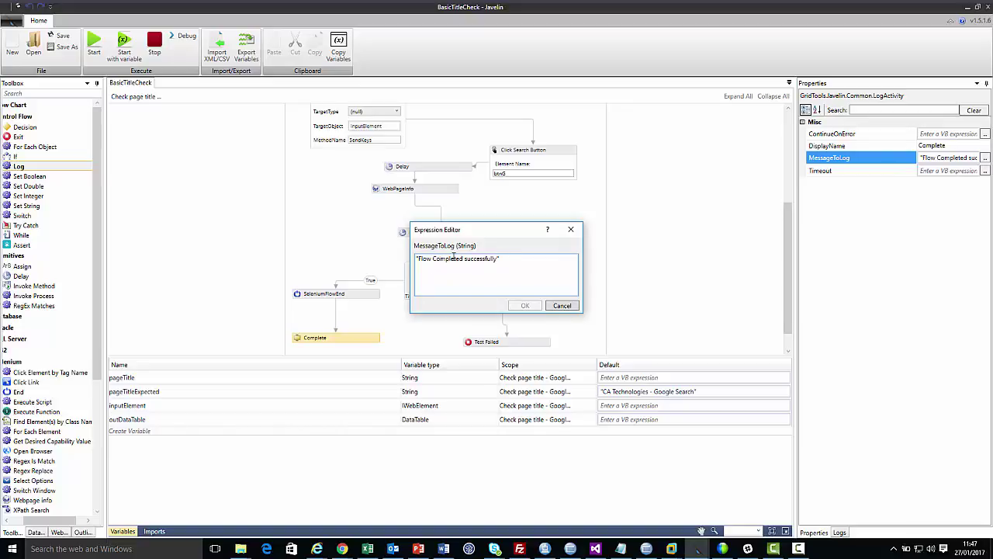
pyautogui.click(562, 305)
# Step: Examine the title-match decision's False branch, covering SeleniumFlowEnd, the Exit-based Test Failed activity and its Reason expression, without changing anything
pyautogui.click(425, 277)
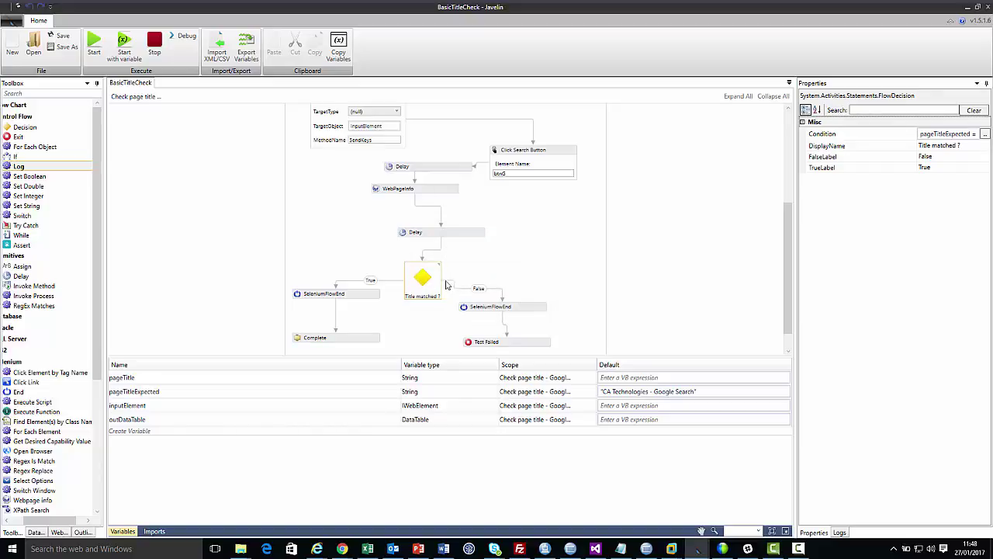
pyautogui.click(508, 309)
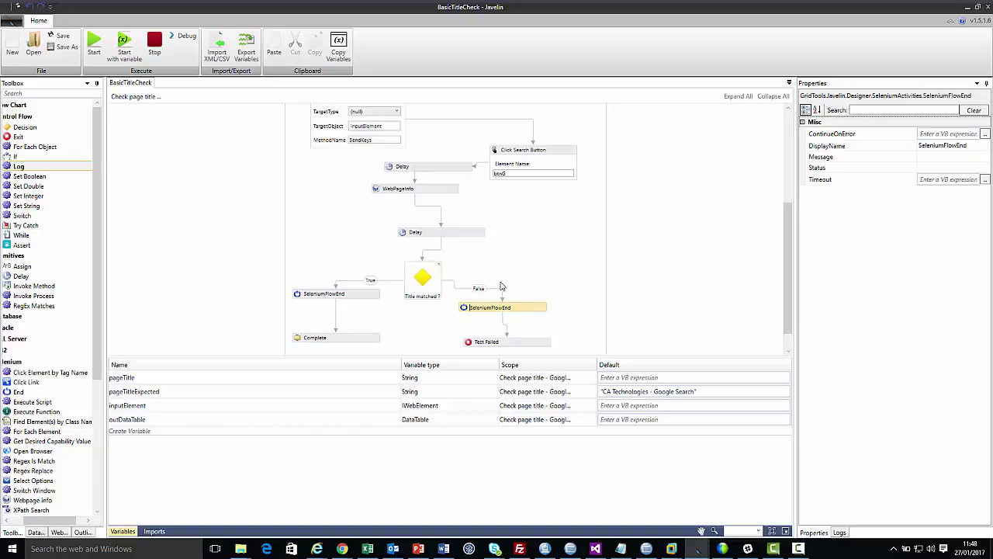
pyautogui.click(521, 344)
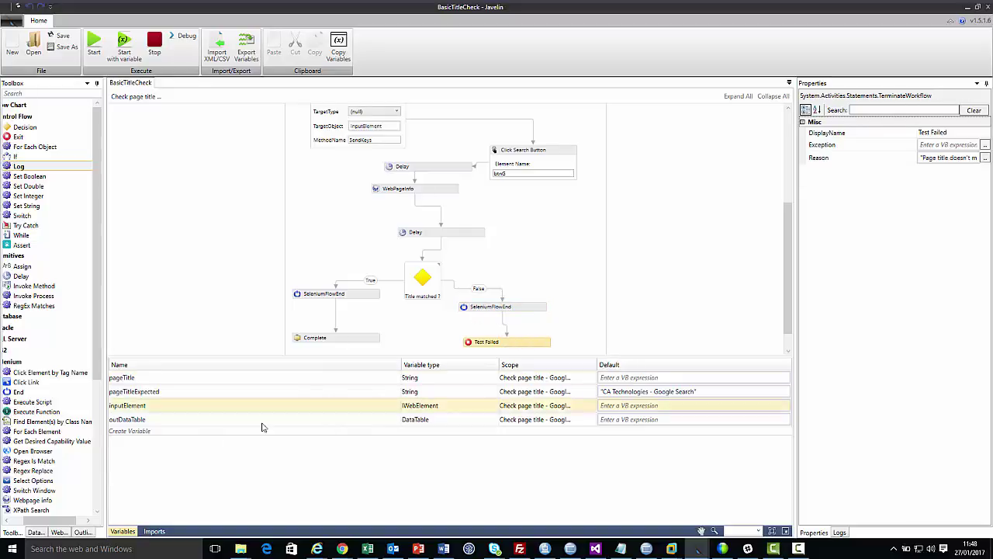
pyautogui.click(17, 138)
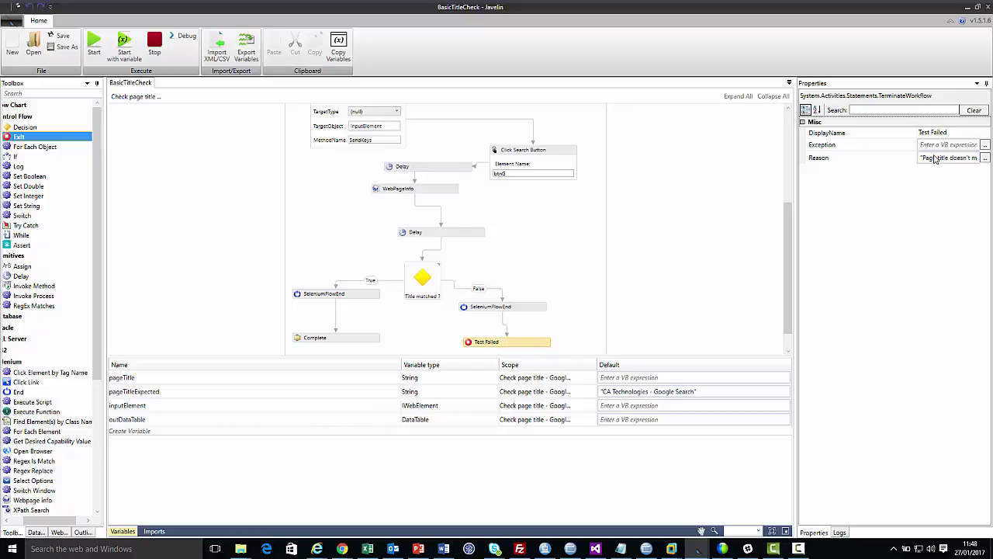
pyautogui.click(983, 158)
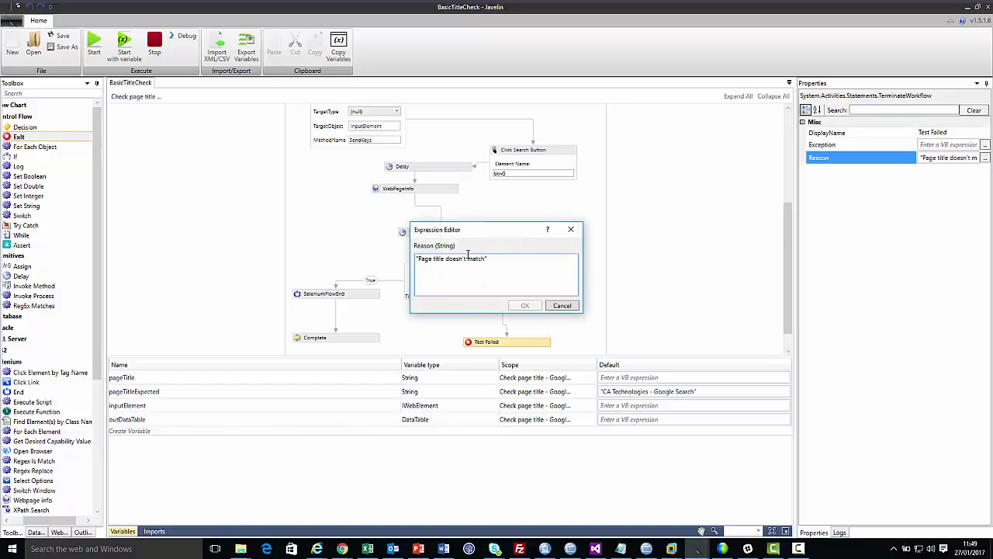
pyautogui.click(569, 305)
# Step: Run the BasicTitleCheck workflow and switch from Firefox back to Javelin to check its execution logs
pyautogui.scroll(-1, 506, 303)
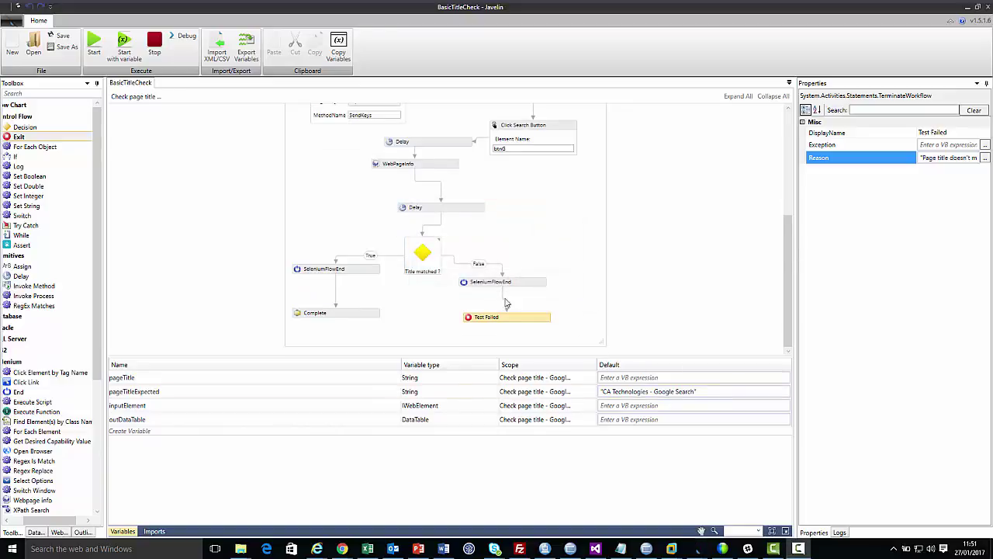
pyautogui.click(94, 47)
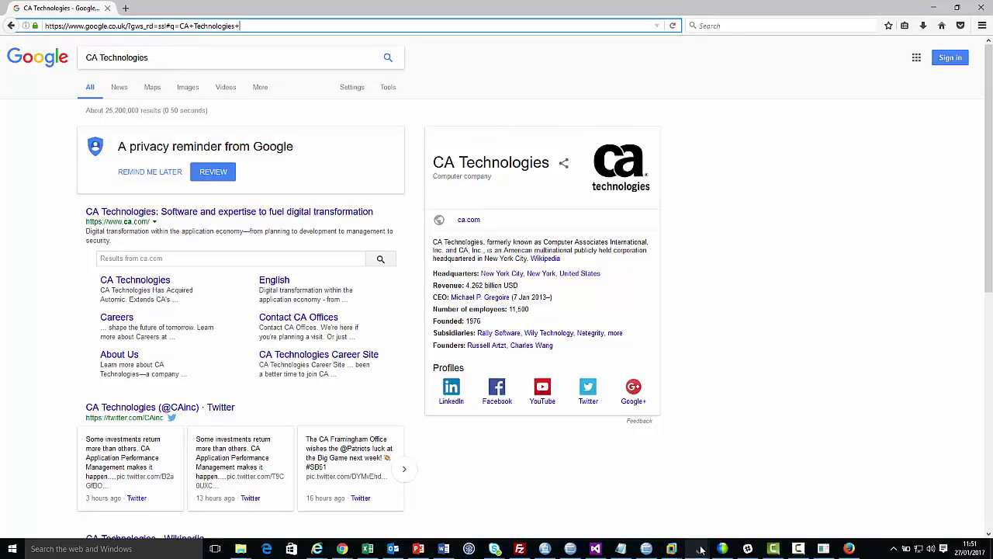
pyautogui.moveTo(700, 549)
pyautogui.click(718, 520)
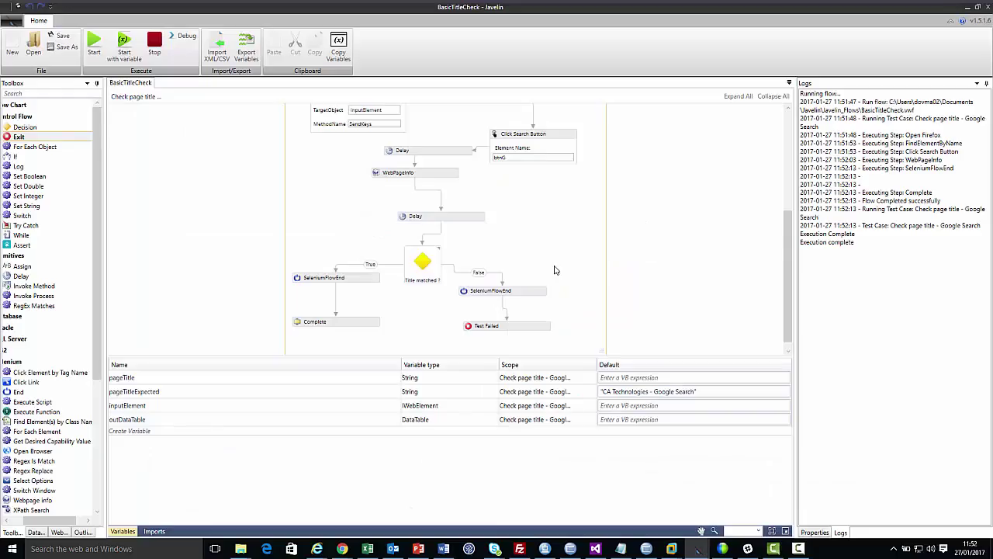